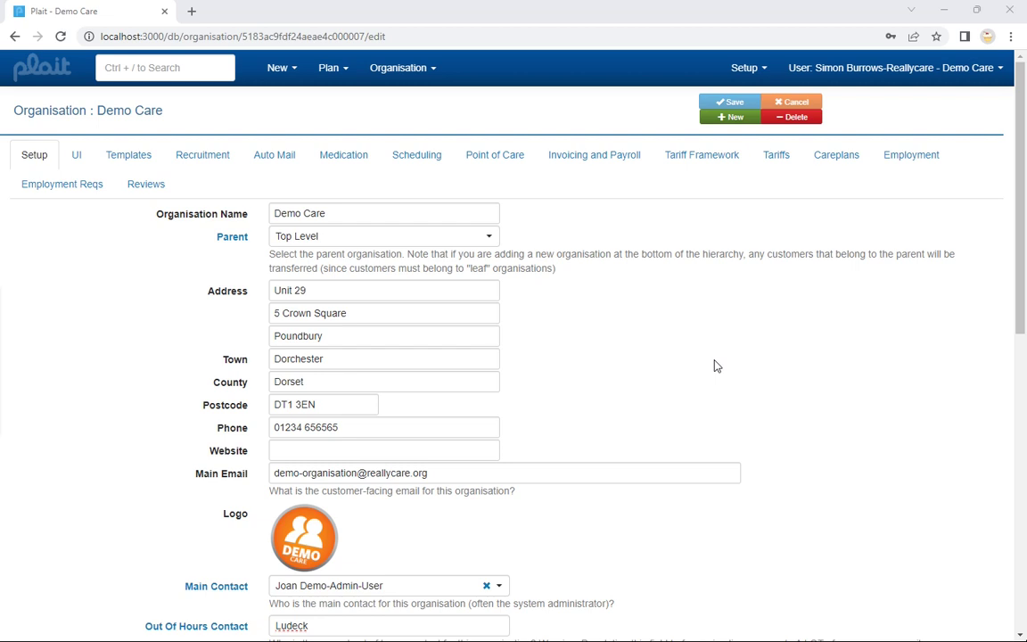
- Review the organisation's Employment settings, including the default planning windows and the defined training types
left_click(905, 166)
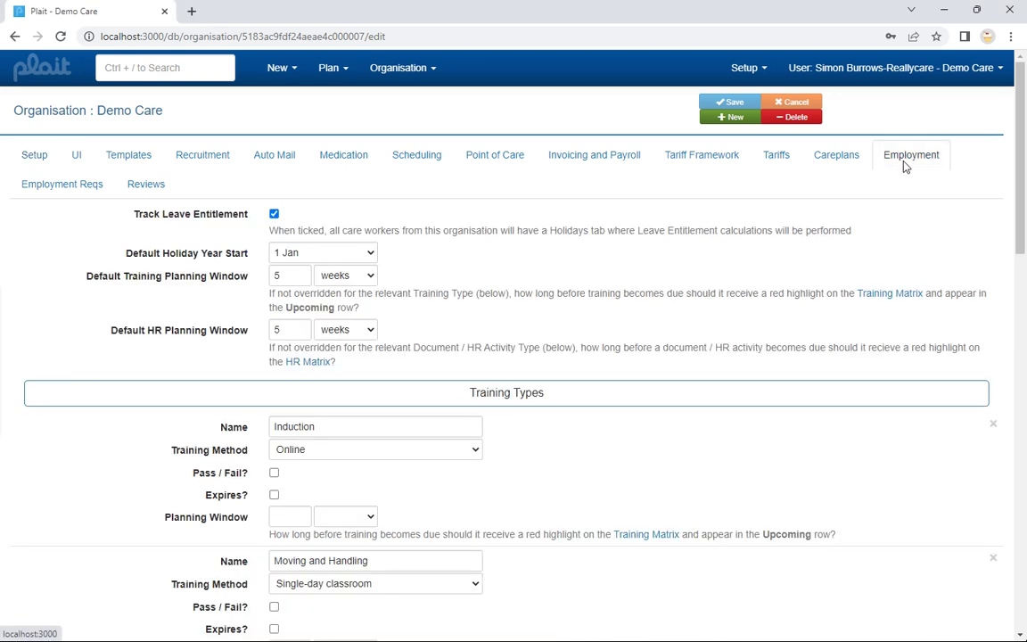
scroll(546, 289, "down", 2)
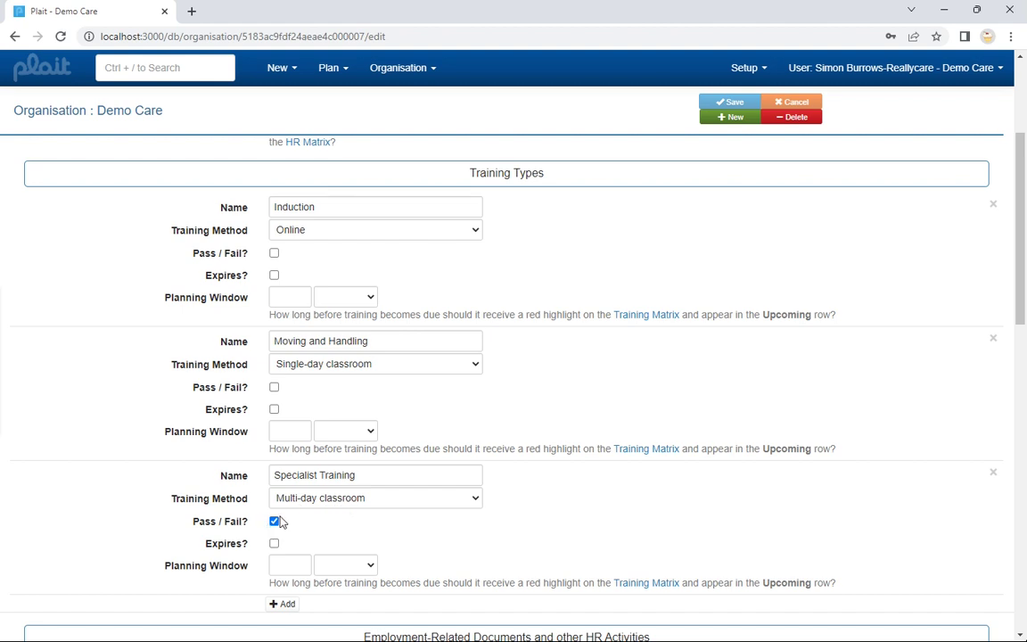
scroll(279, 521, "up", 3)
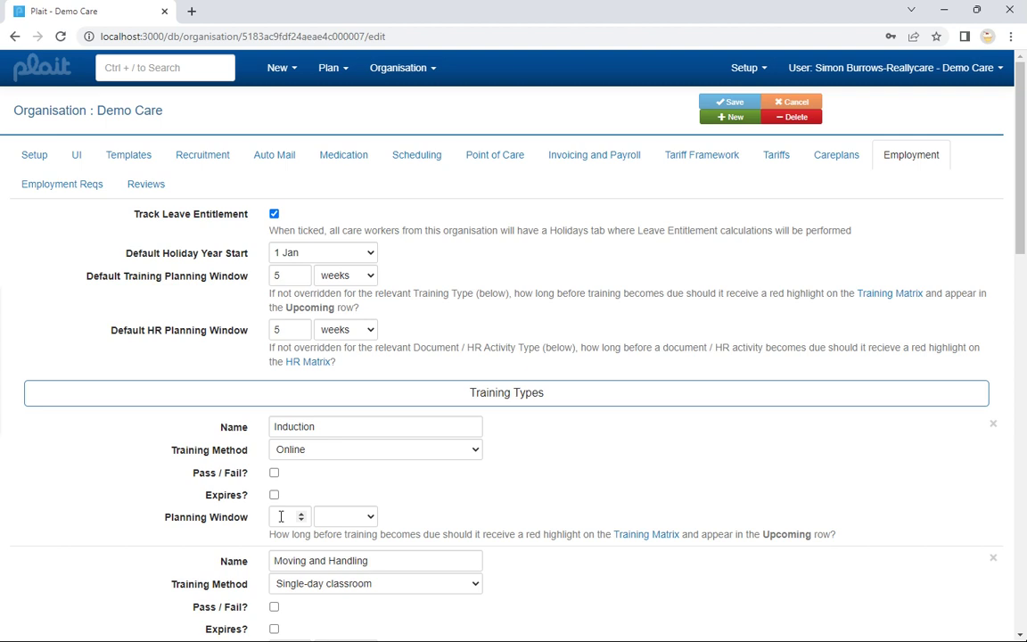
- Examine the organisation's Employment Reqs, comparing the training requirements for the Induction and In Post statuses
left_click(66, 190)
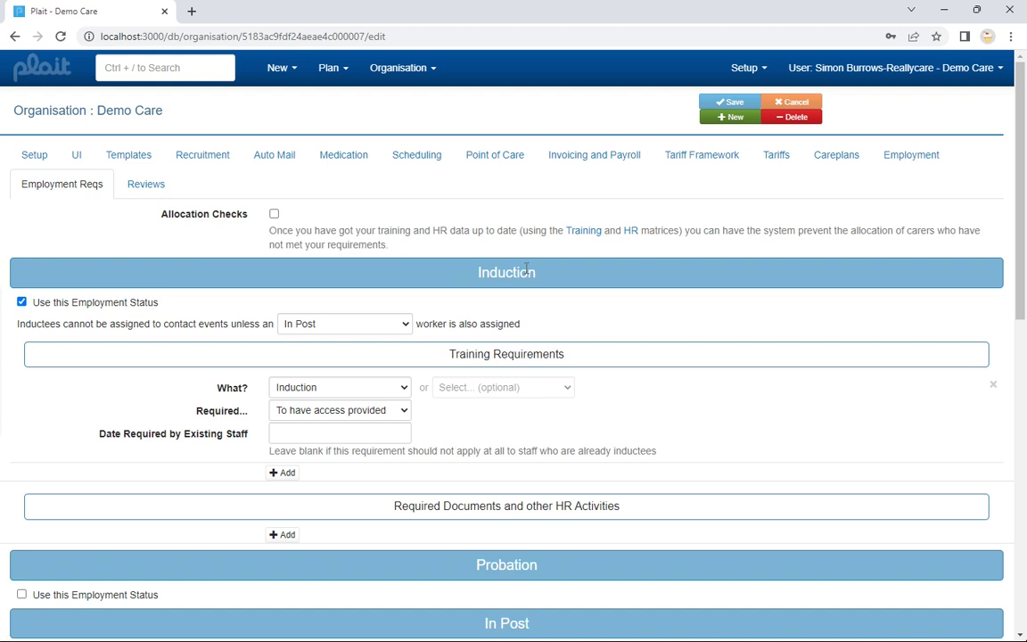
scroll(517, 285, "down", 3)
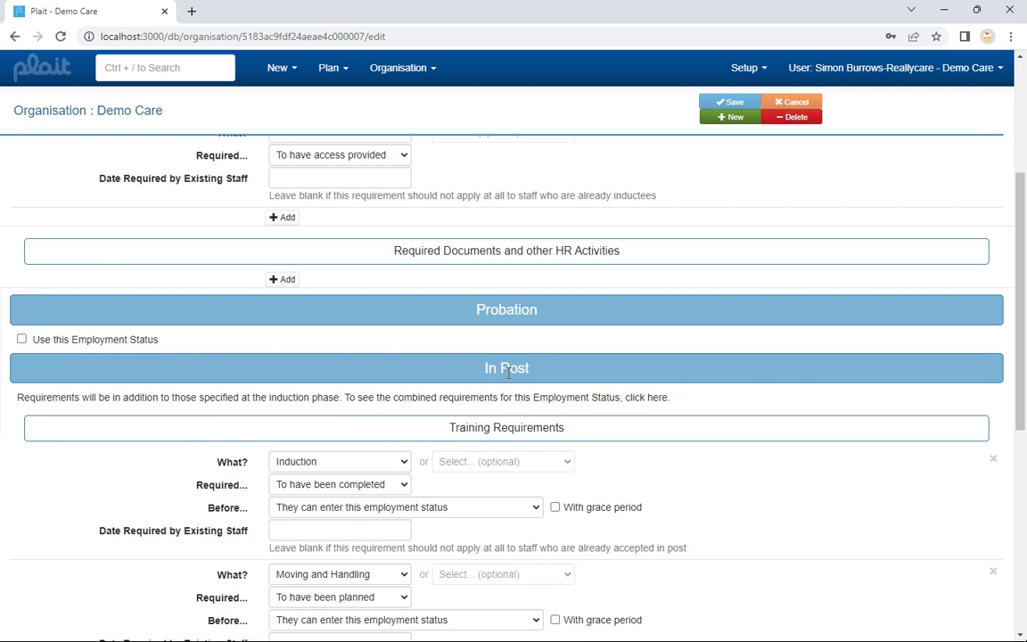
scroll(508, 372, "up", 3)
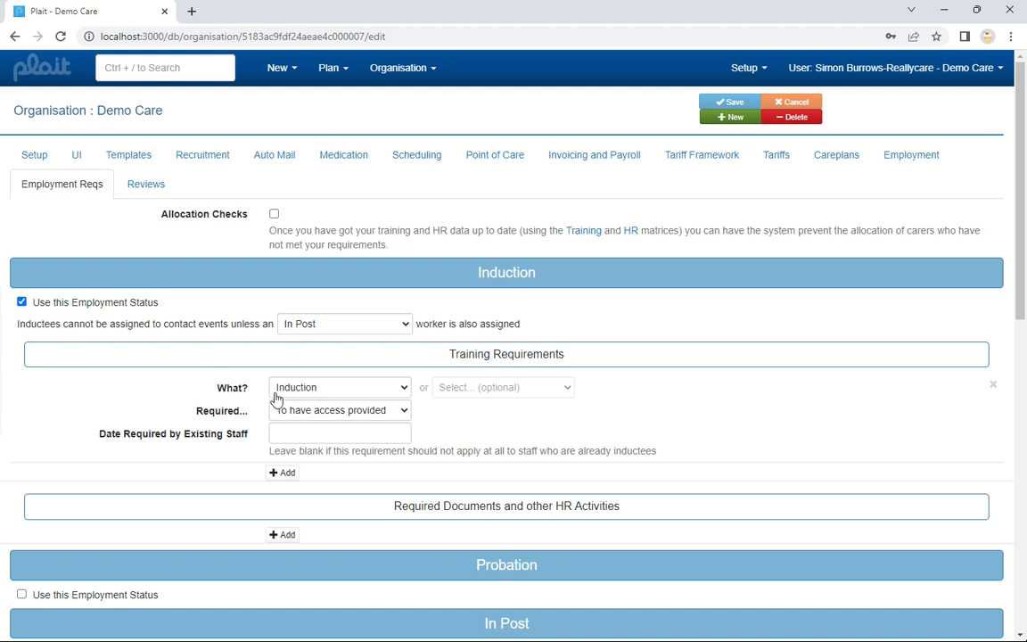
scroll(463, 419, "down", 5)
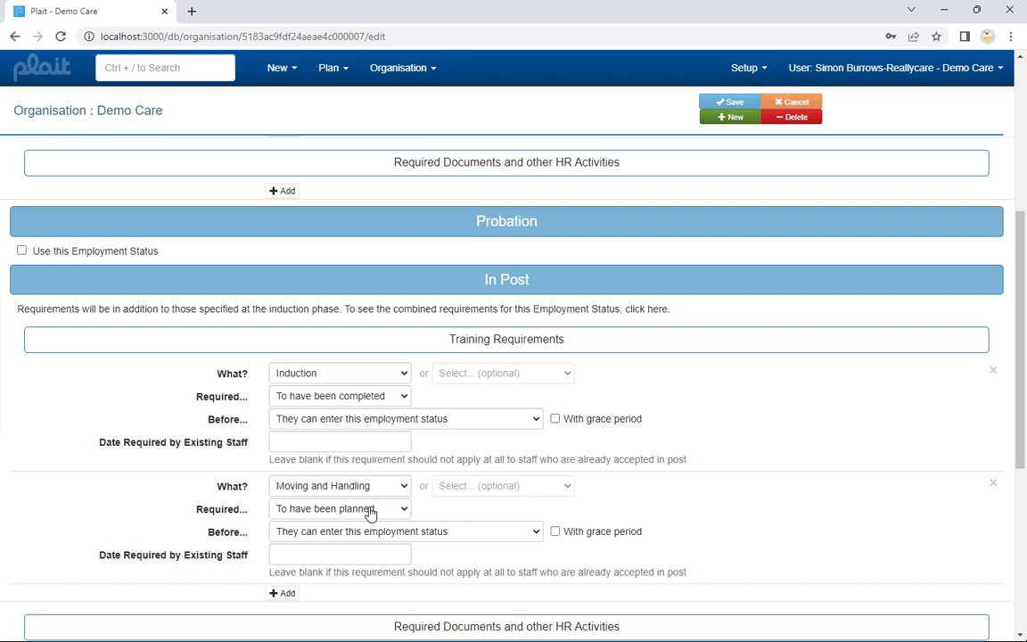
scroll(371, 514, "up", 4)
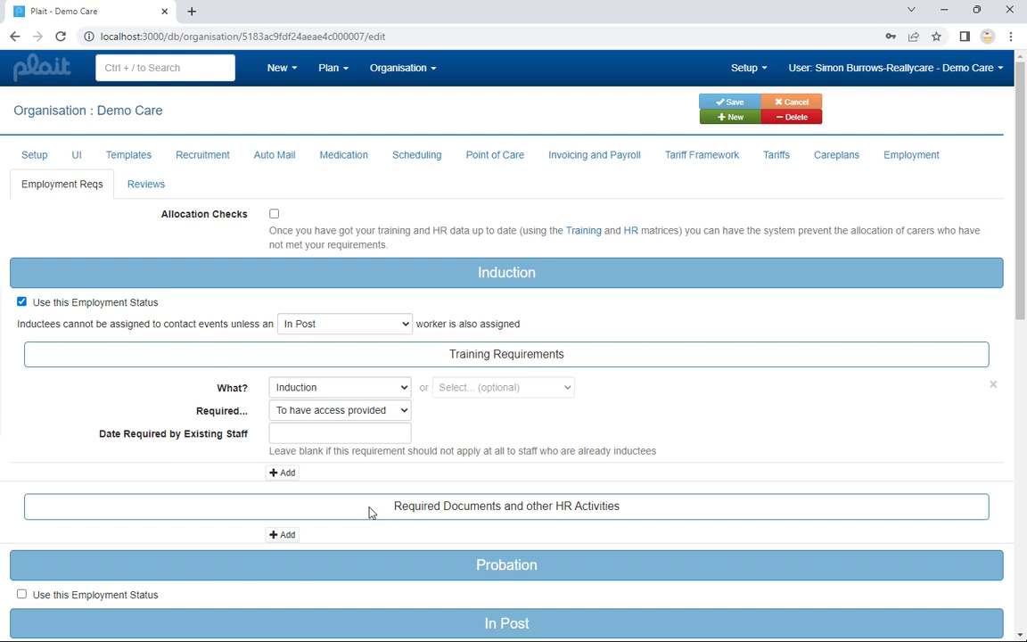
- Open the event type named Special Event Type and show its care worker training requirements
left_click(768, 76)
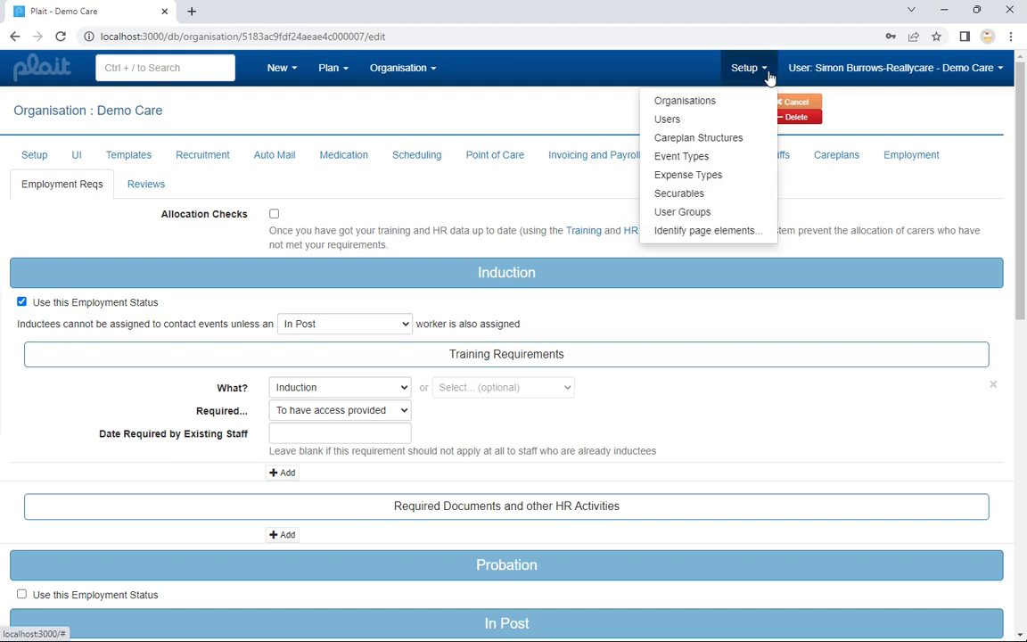
left_click(745, 158)
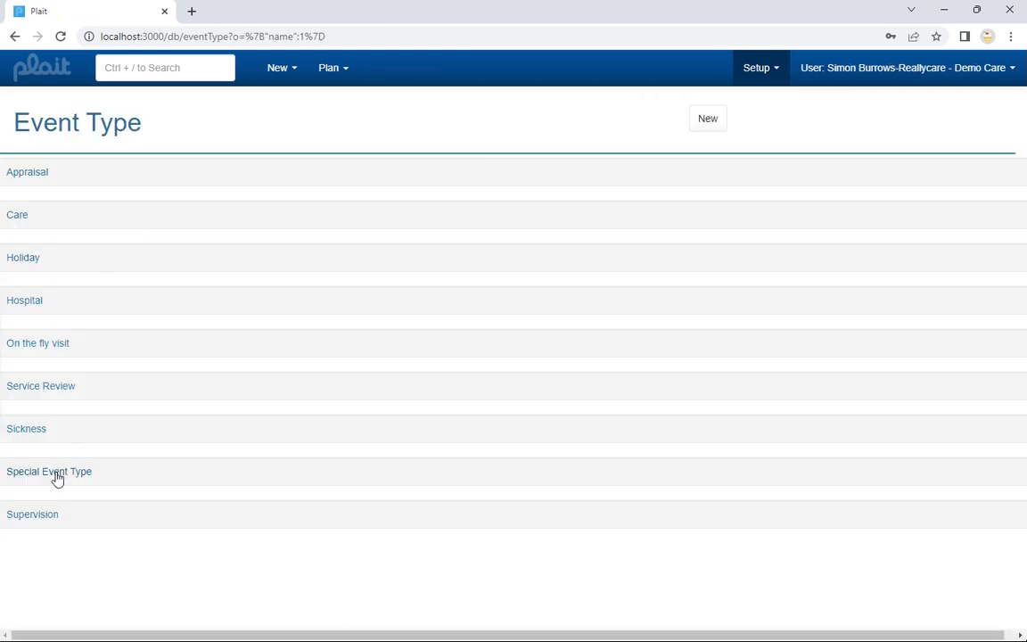
left_click(54, 472)
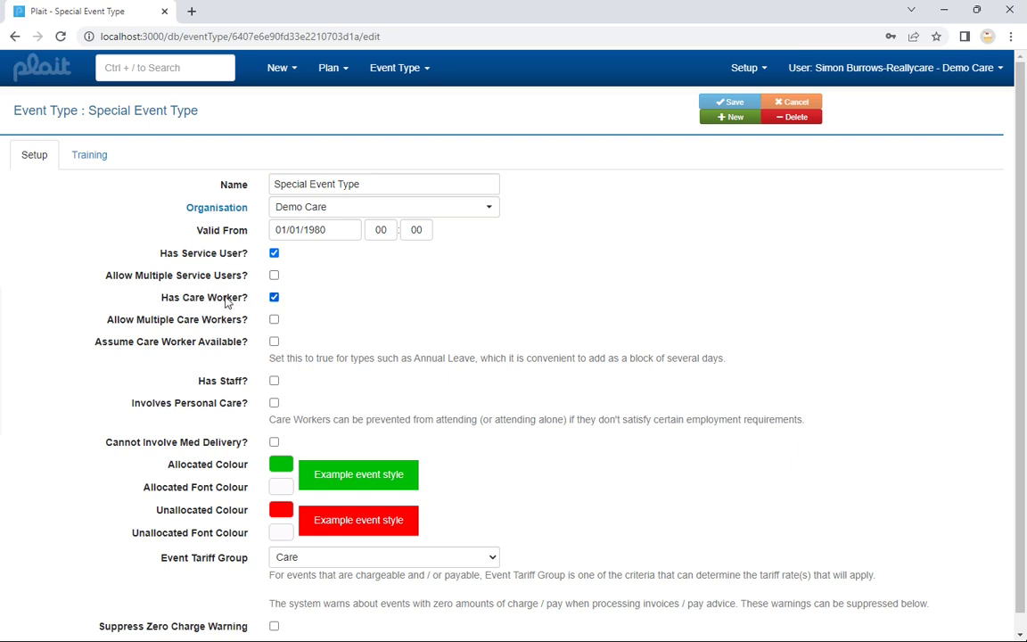
left_click(100, 169)
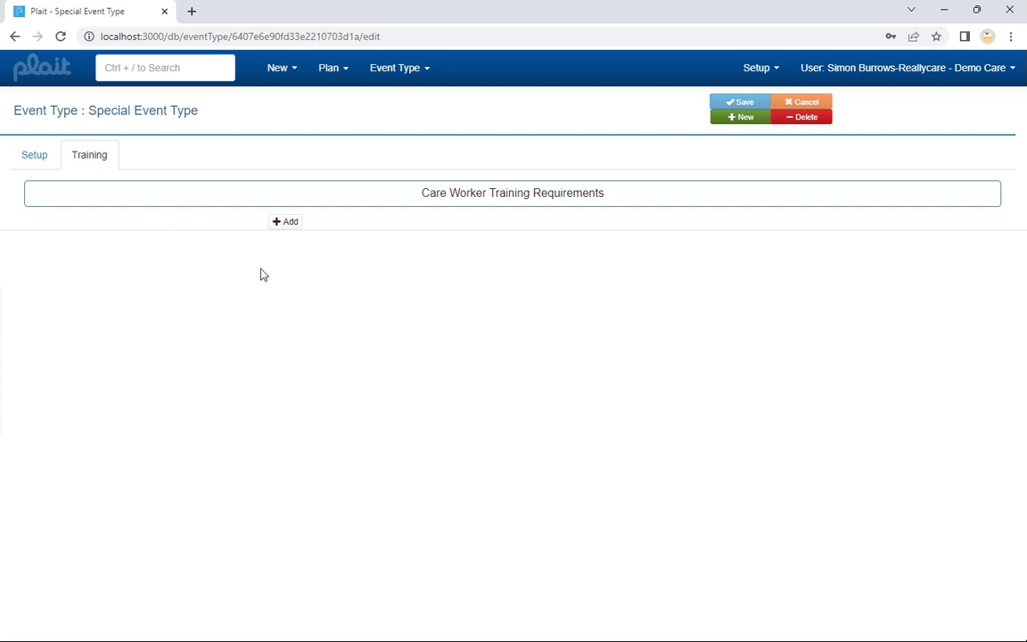
- Add a care worker training requirement to the event type, accepting either Induction or Moving and Handling
left_click(287, 222)
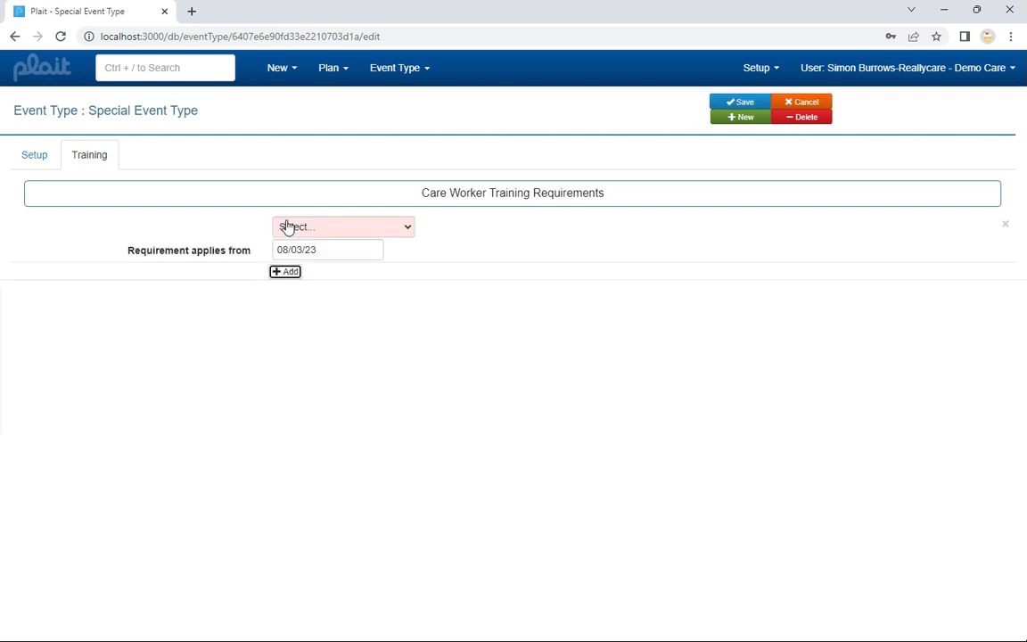
left_click(333, 229)
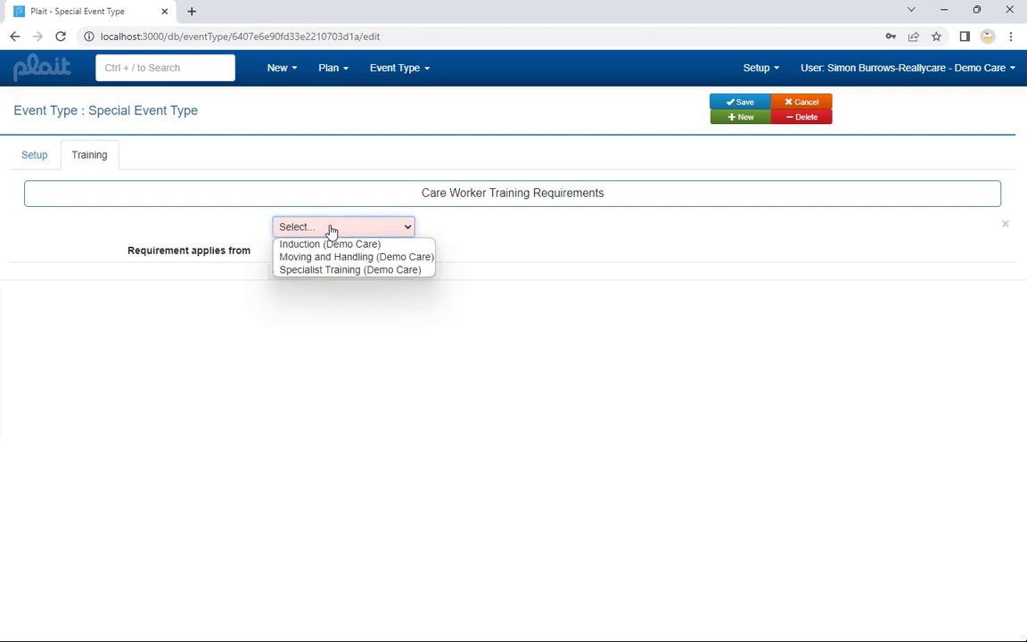
left_click(330, 241)
left_click(465, 230)
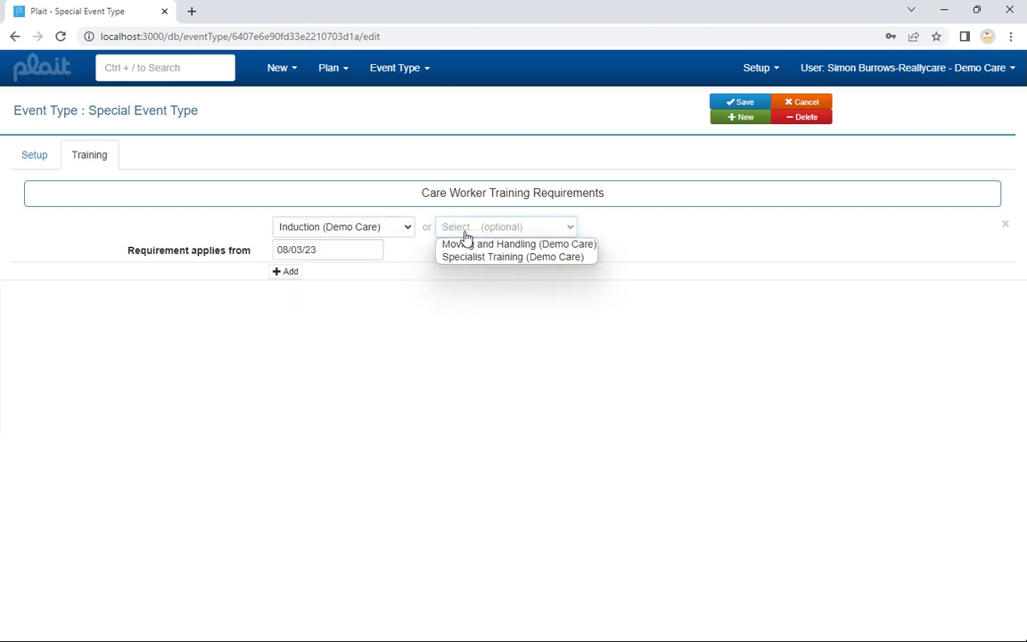
left_click(466, 246)
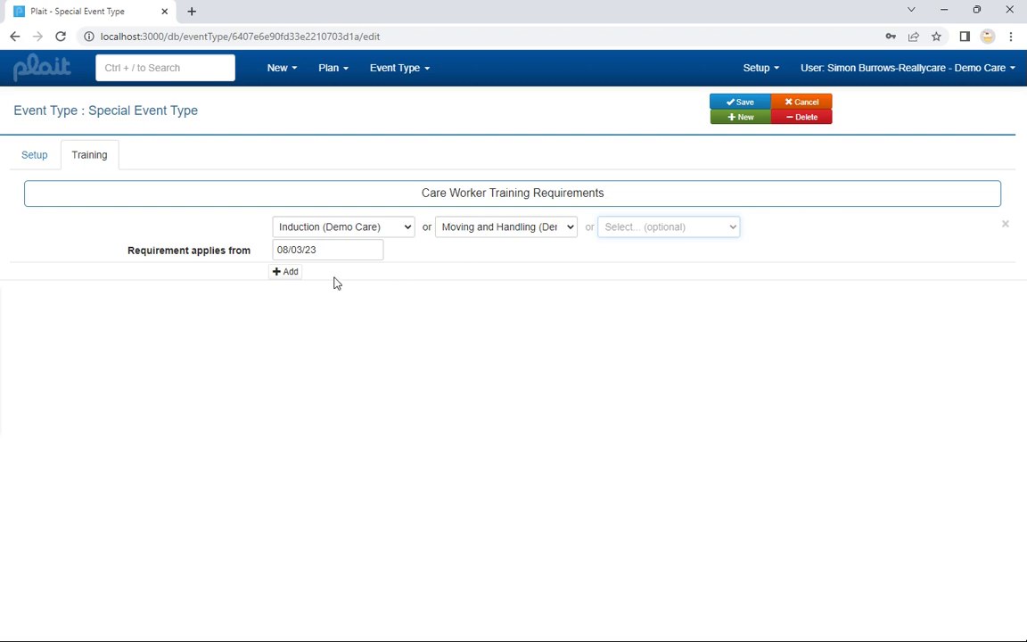
- Add a second requirement row, open its start date for editing, and discard all changes to the event type
left_click(285, 276)
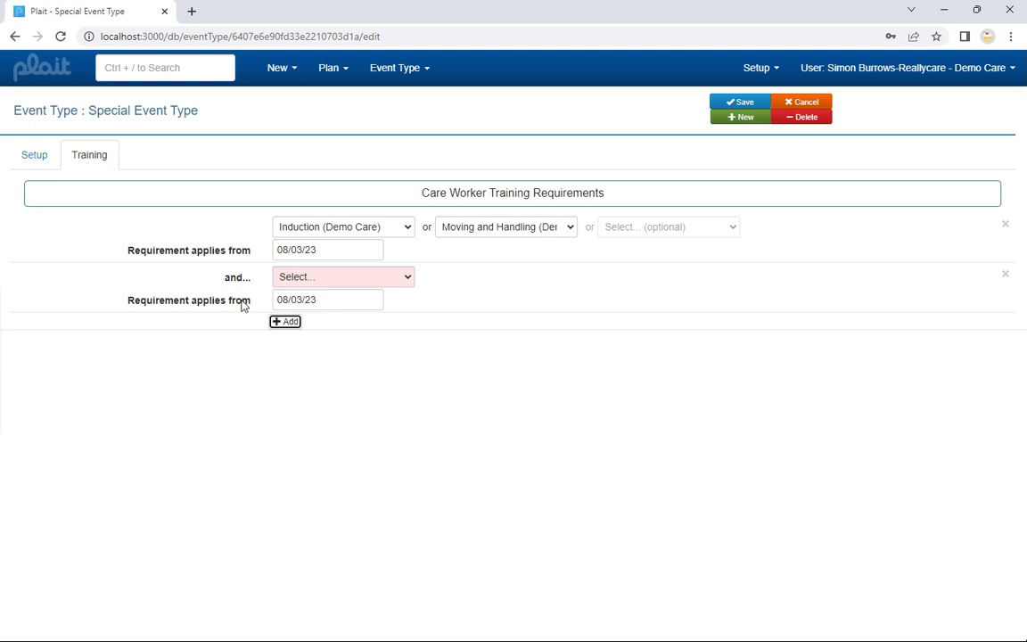
left_click(308, 301)
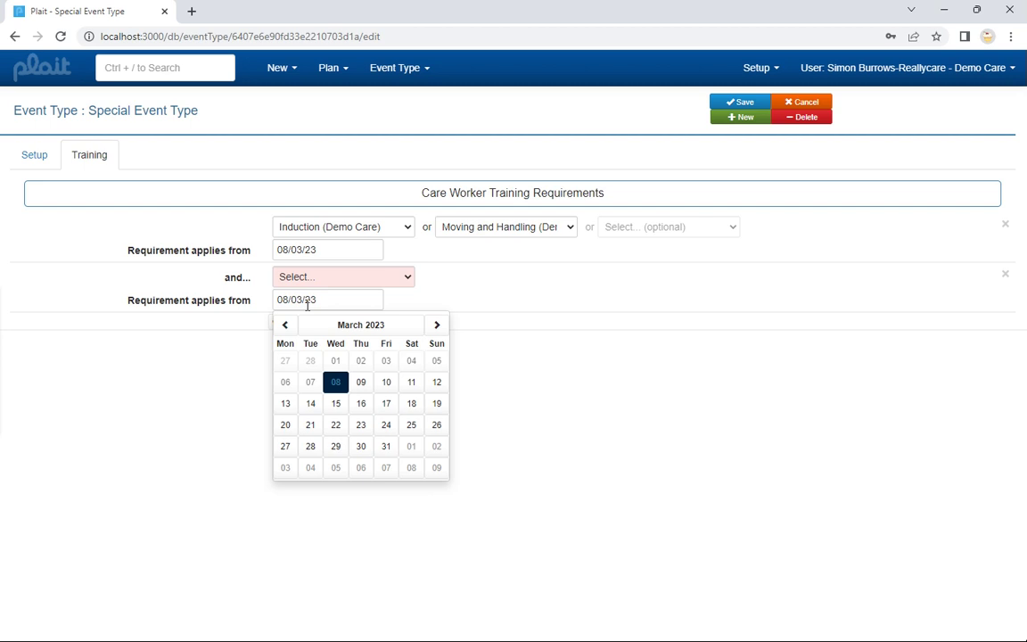
left_click(813, 102)
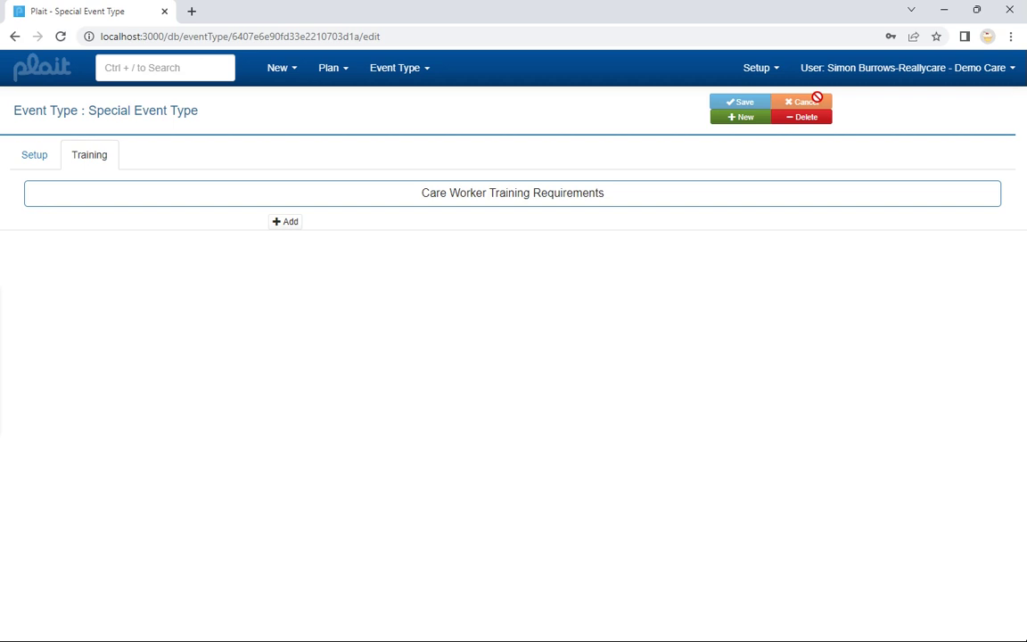
- Find the service user by the start of their surname, "ea", and open their training requirements
left_click(187, 67)
type("ea")
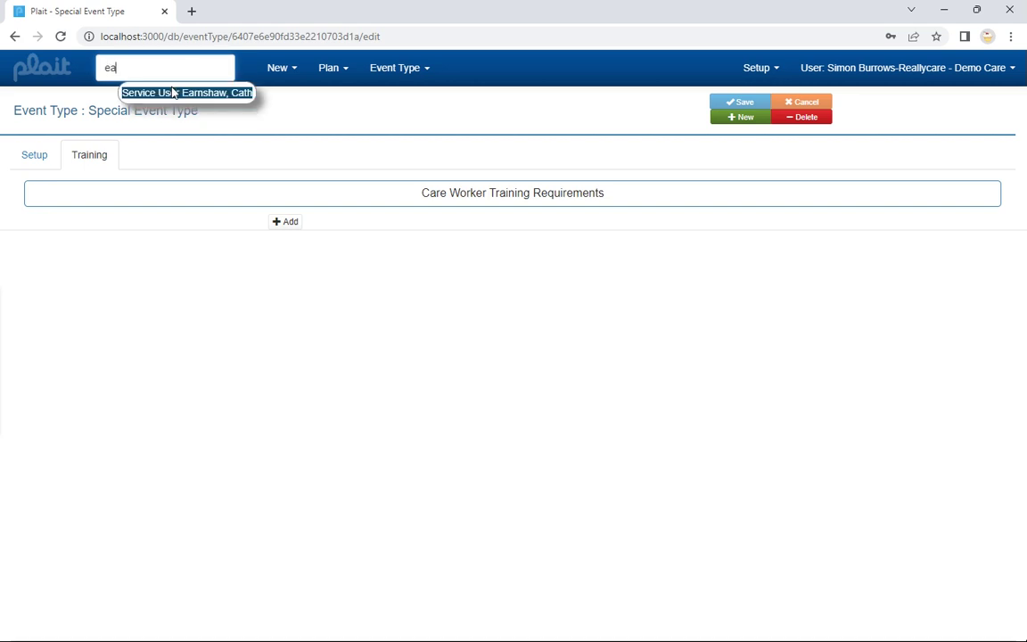
left_click(172, 94)
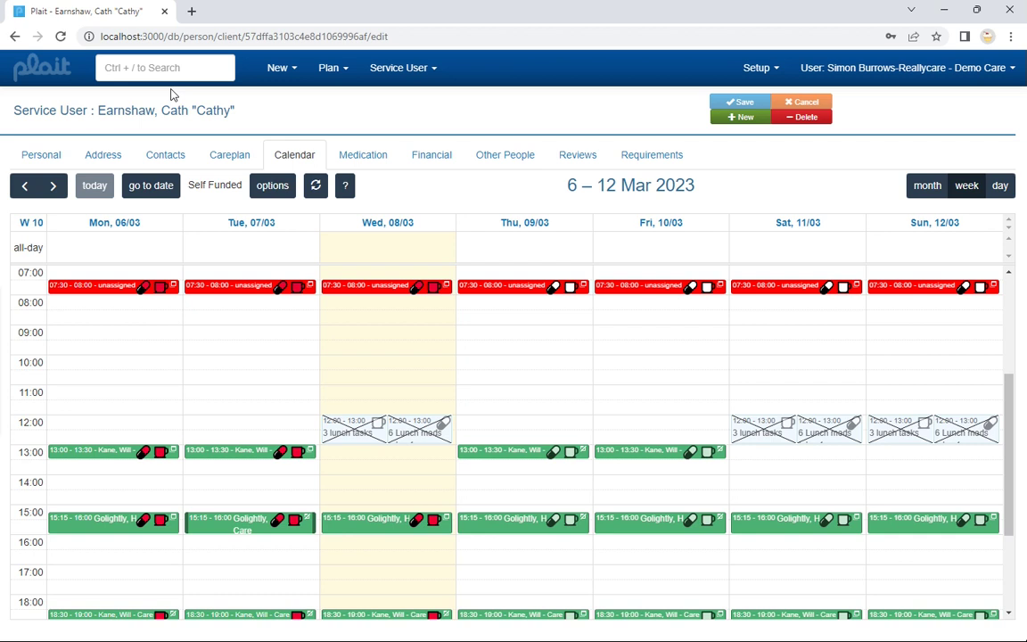
left_click(649, 163)
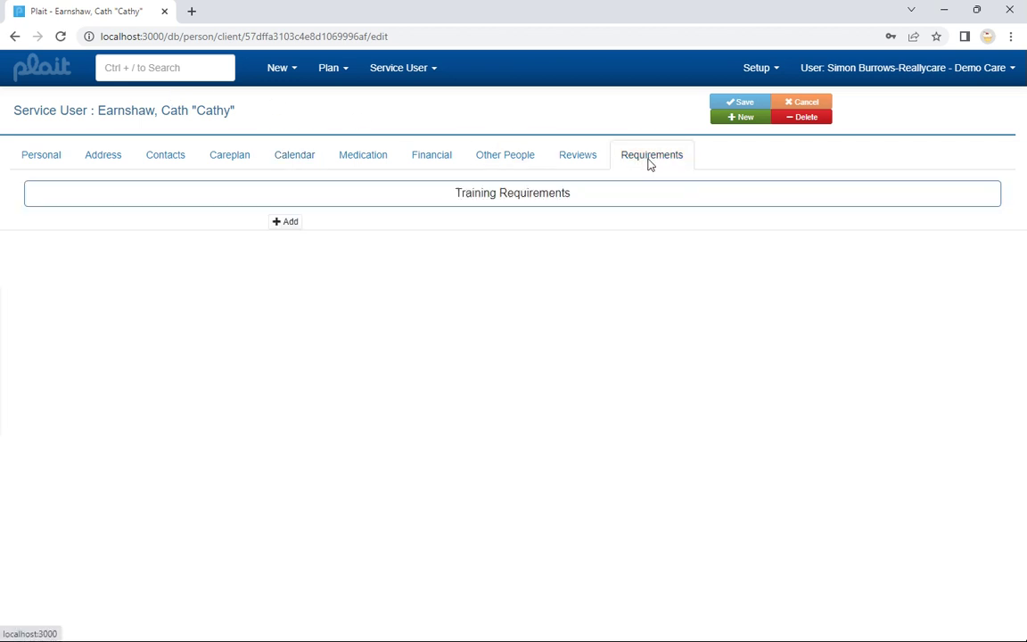
- Try adding Specialist Training as a training requirement for the service user, and discard the change
left_click(288, 223)
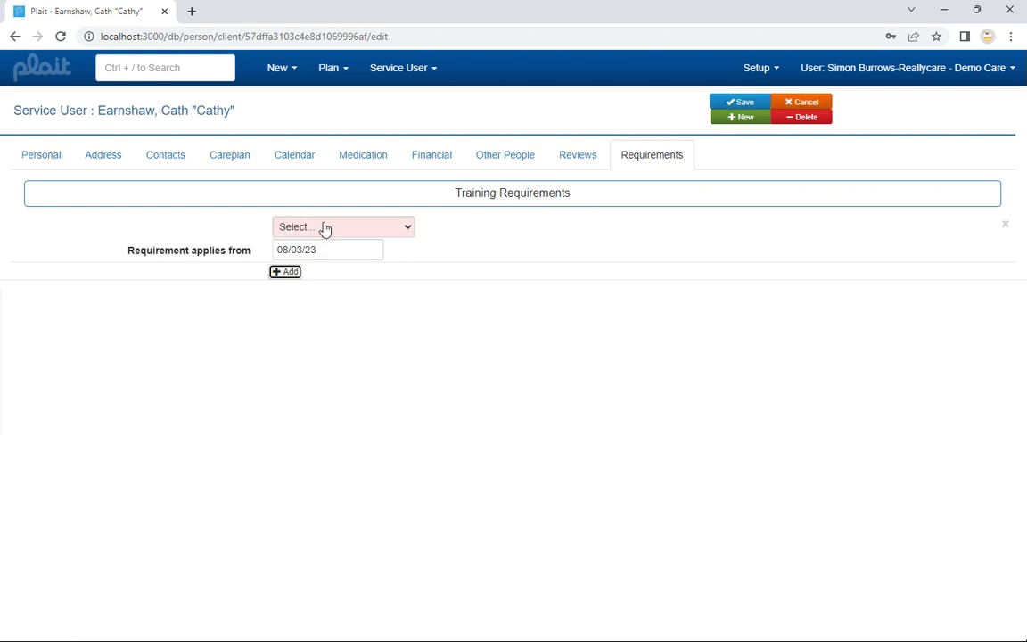
left_click(321, 227)
left_click(329, 270)
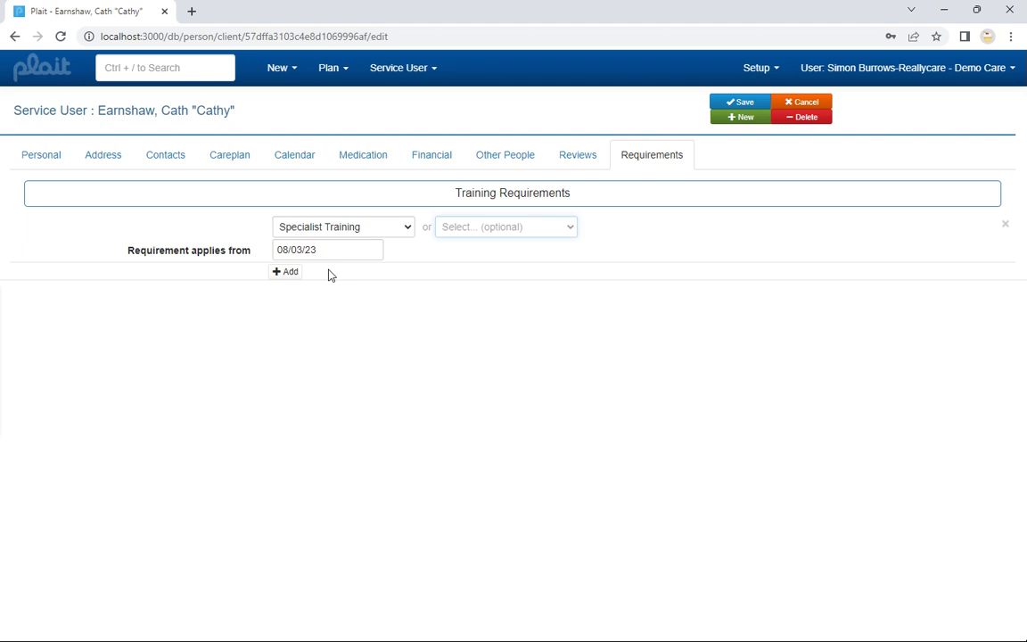
left_click(802, 103)
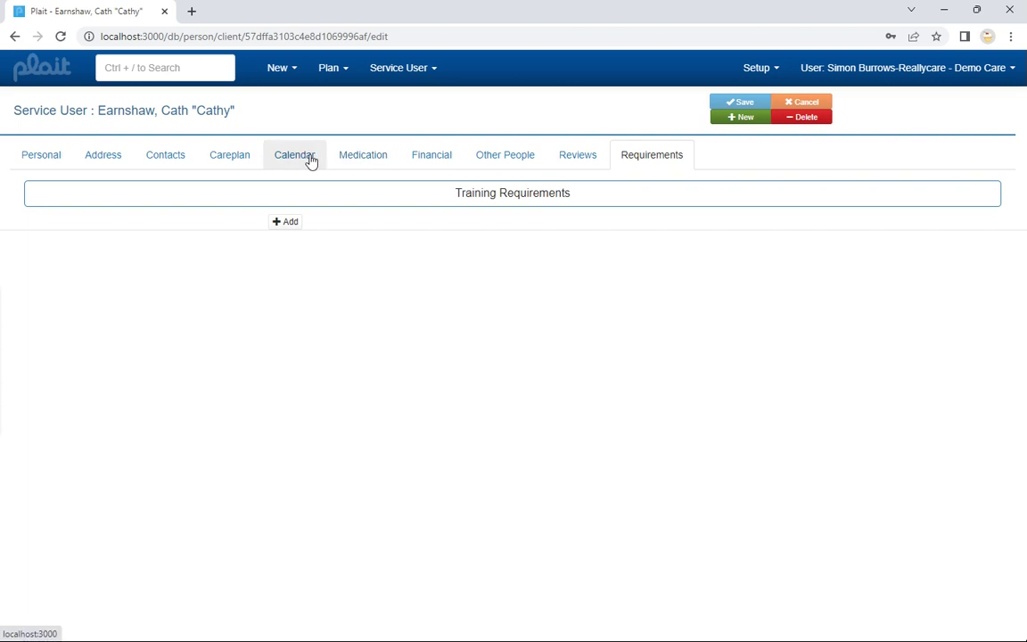
- Open the service user's 15:15 care event on Friday 10 March from their calendar and show its training requirements
left_click(311, 161)
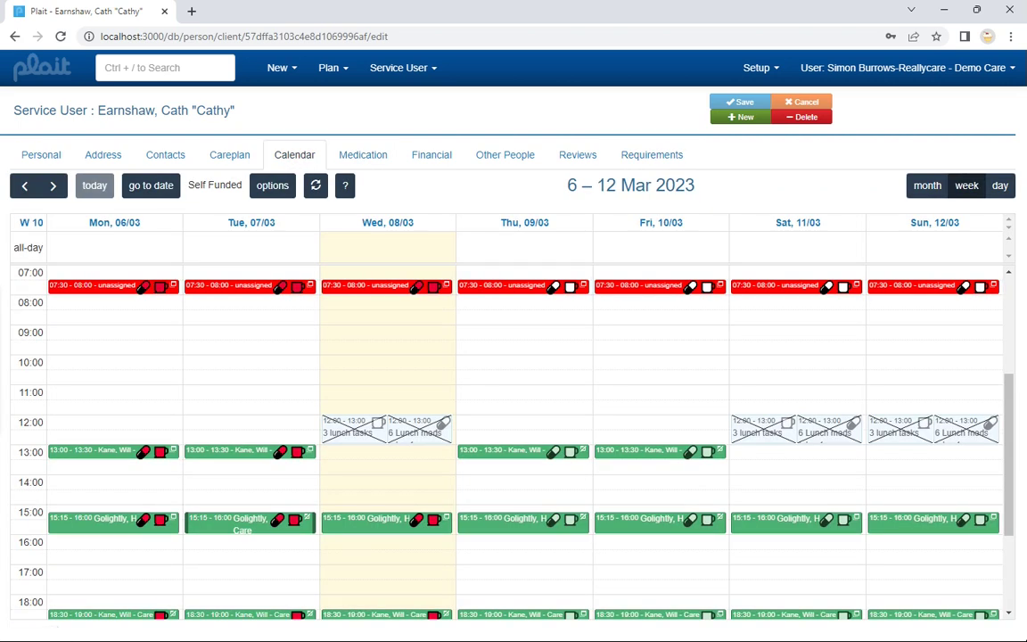
left_click(631, 527)
left_click(699, 482)
left_click(663, 556)
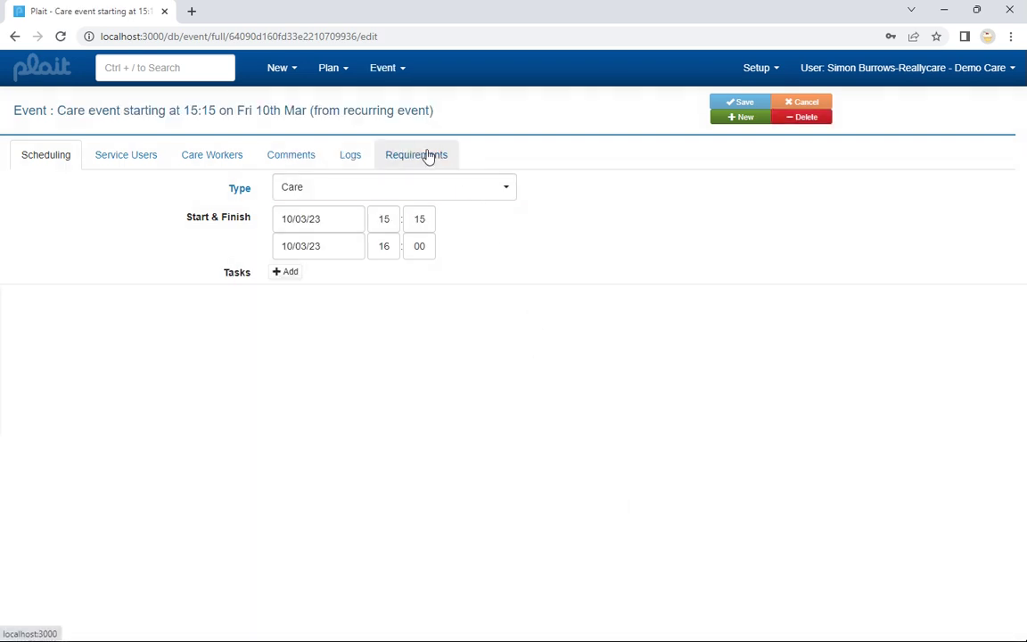
left_click(429, 157)
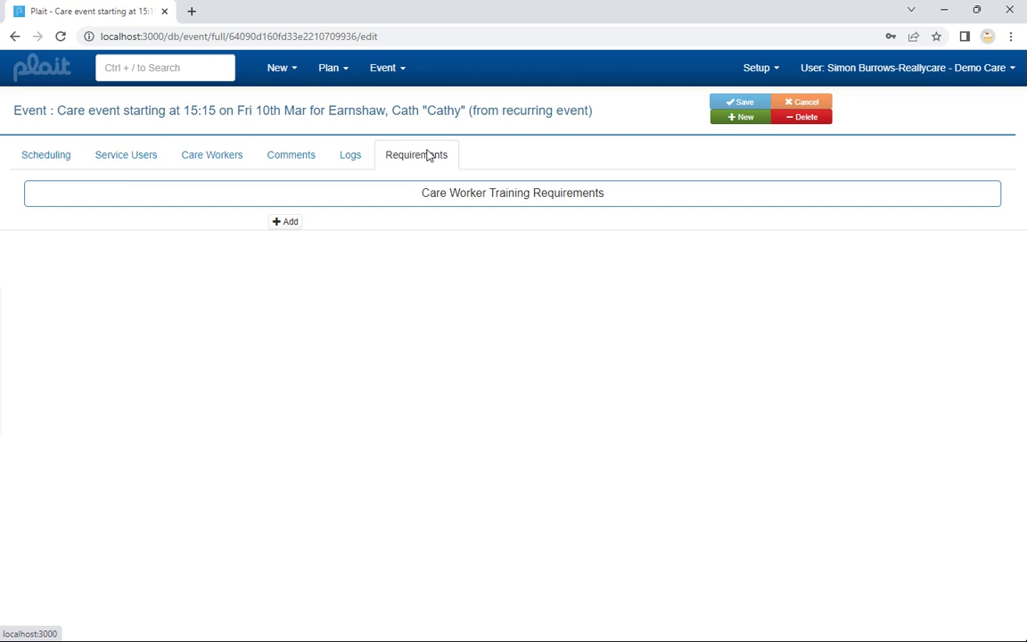
- Add Specialist Training as the event's care worker training requirement and try to save the event with its assigned care worker
left_click(284, 222)
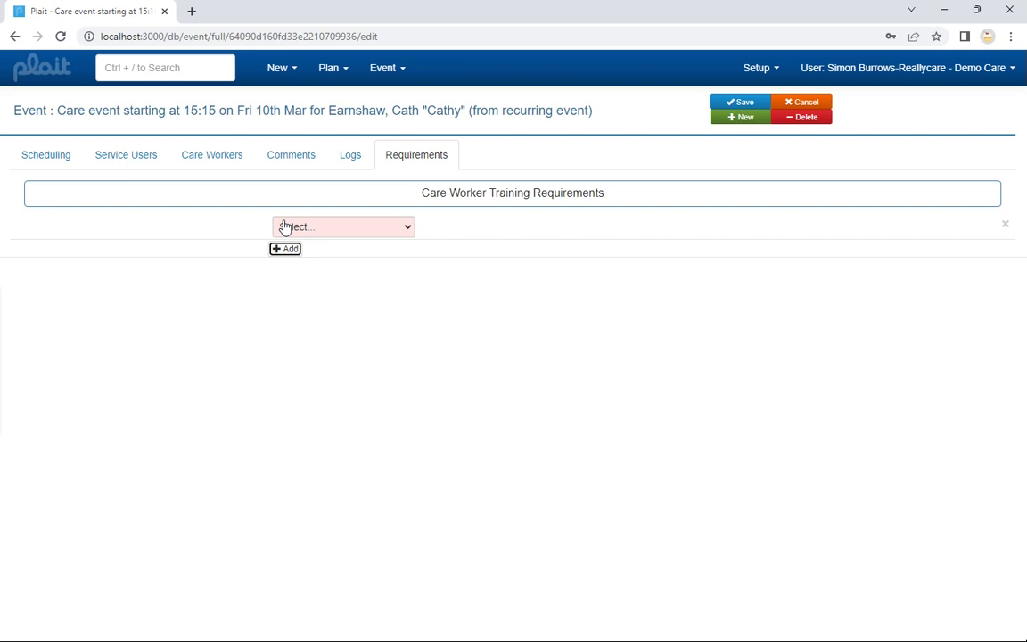
left_click(285, 228)
left_click(291, 269)
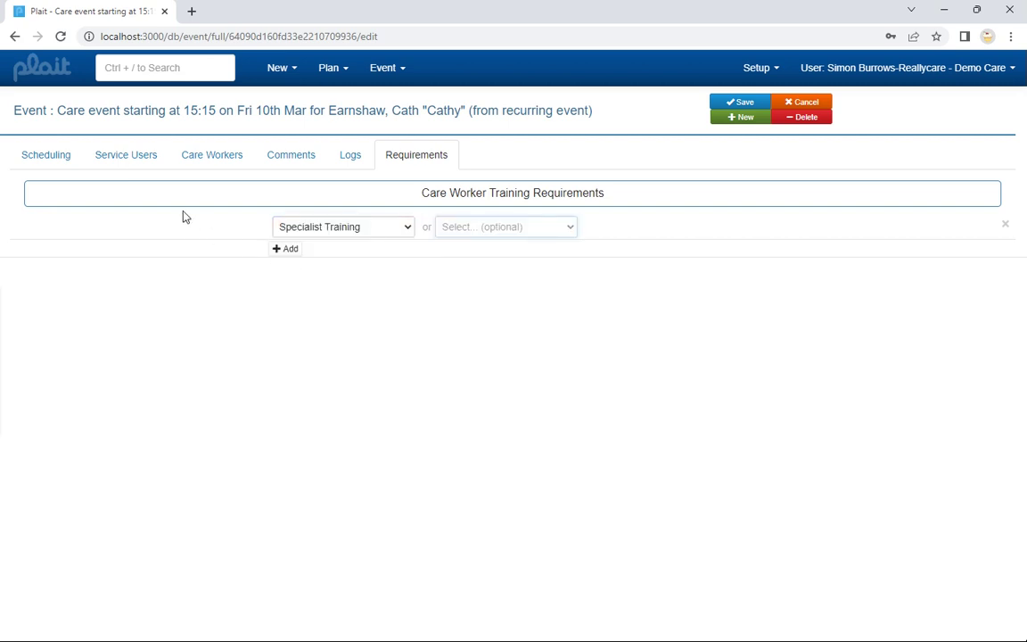
left_click(197, 161)
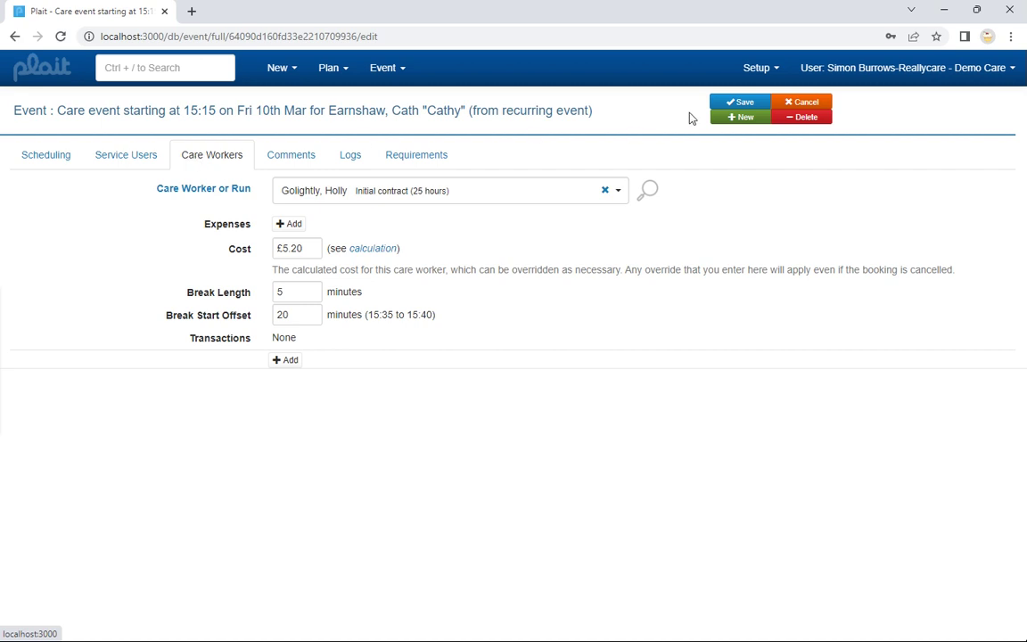
left_click(724, 103)
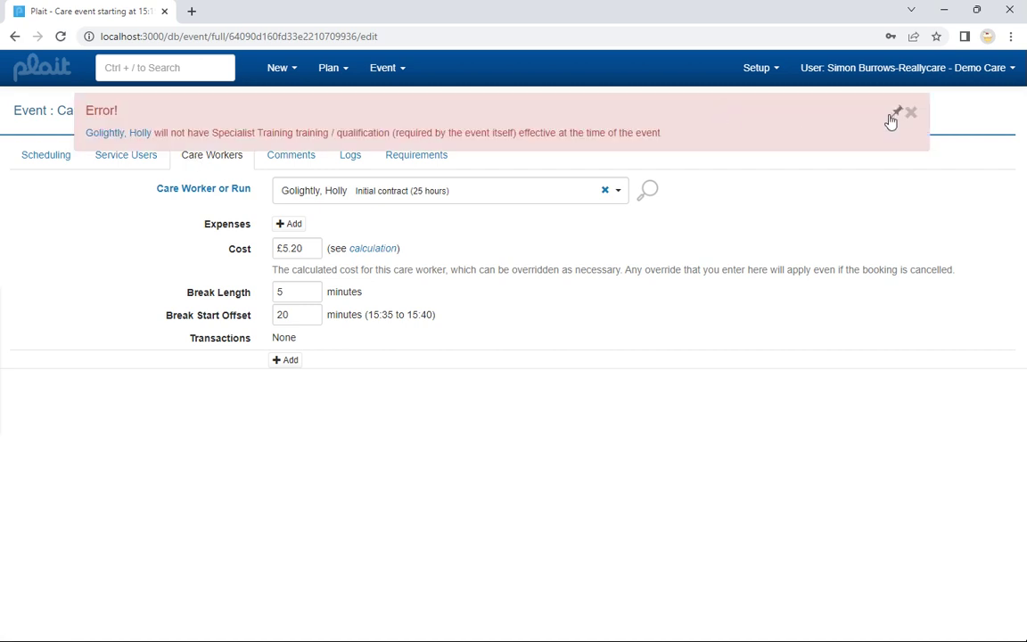